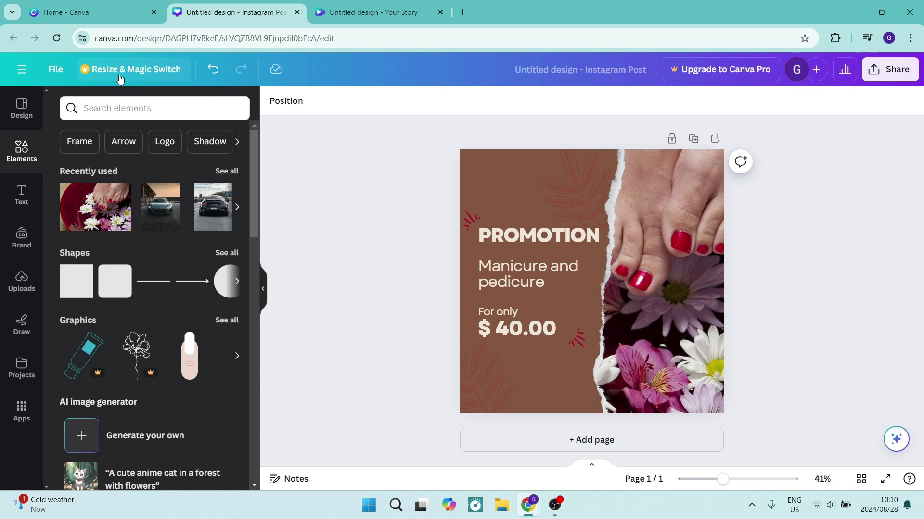
# Step: Examine the resize options offered for the Instagram post, including the suggested formats and size categories
pyautogui.click(120, 76)
pyautogui.click(124, 106)
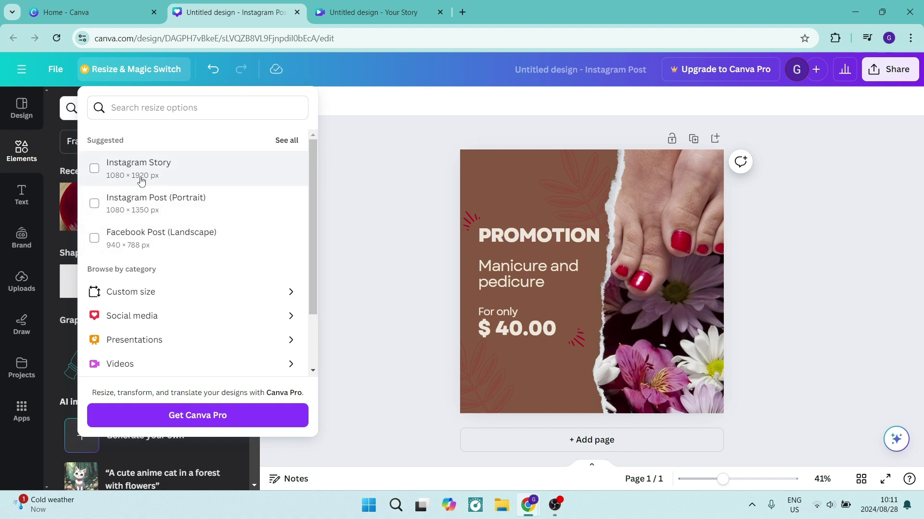
pyautogui.click(54, 71)
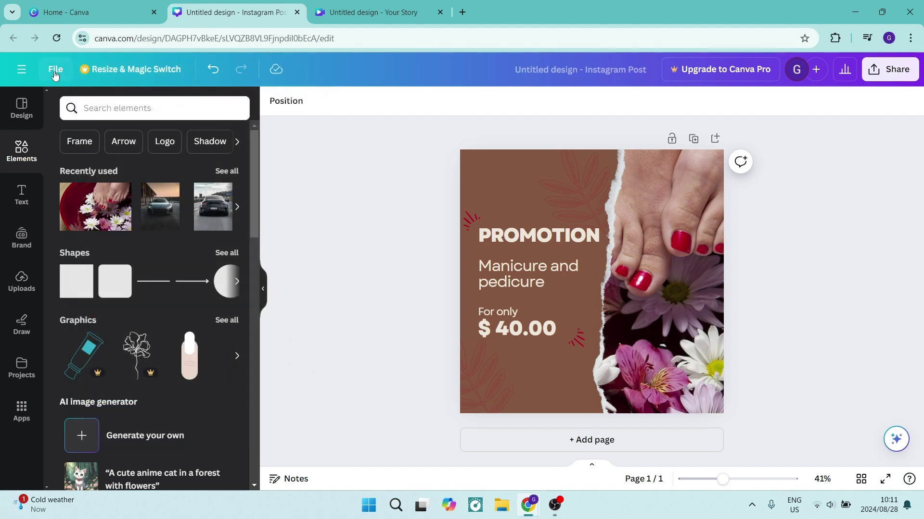
pyautogui.click(54, 71)
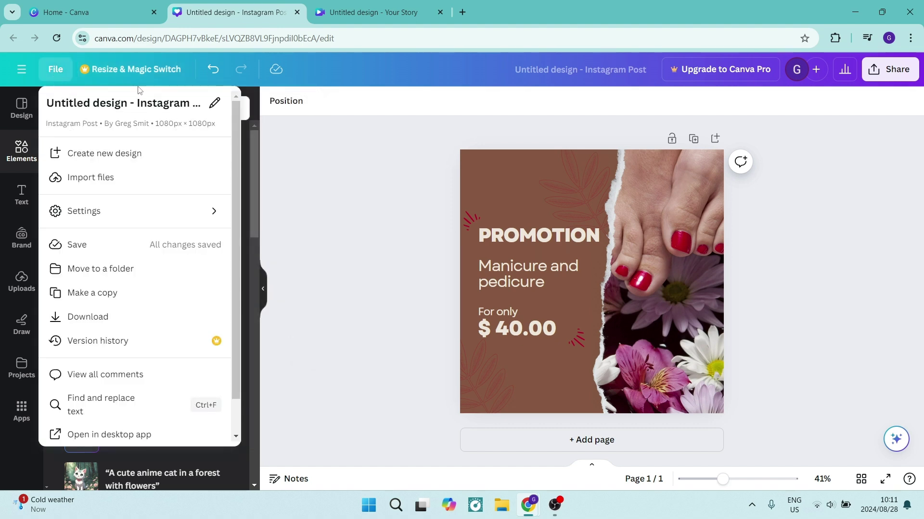
pyautogui.click(131, 71)
pyautogui.click(135, 75)
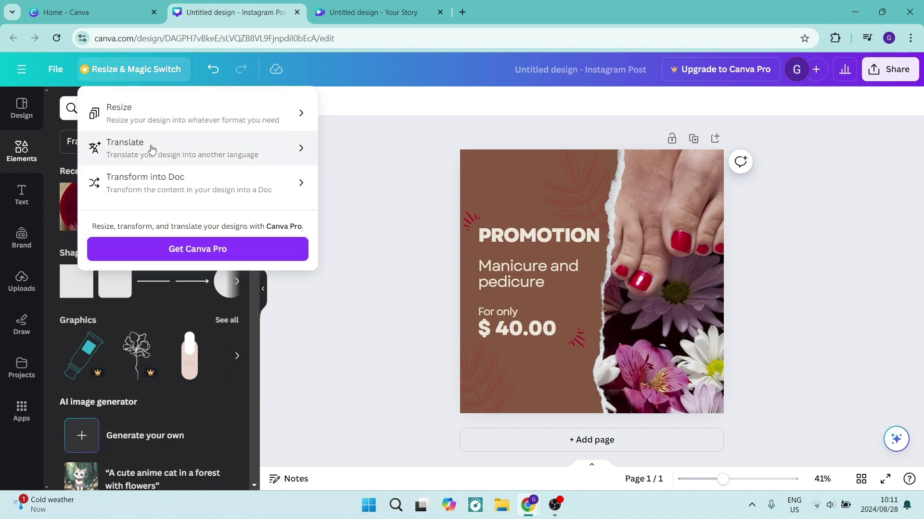
pyautogui.click(144, 114)
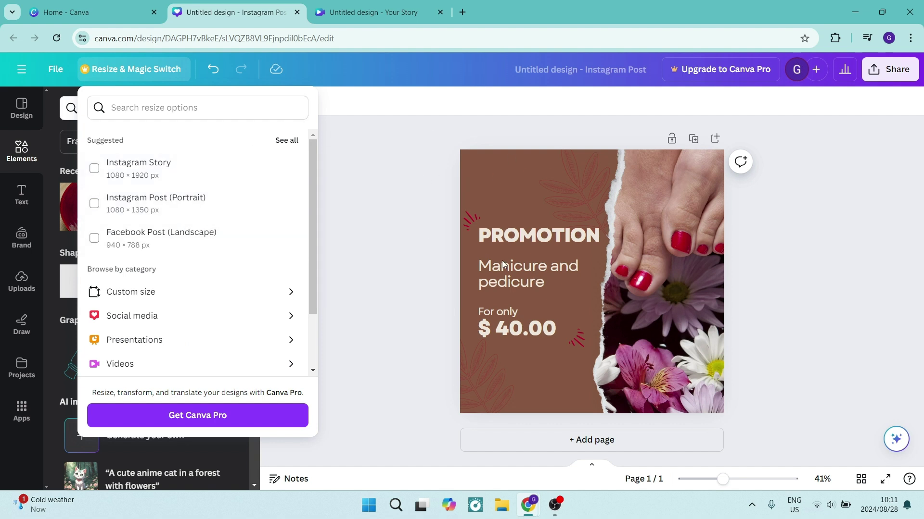
pyautogui.click(469, 264)
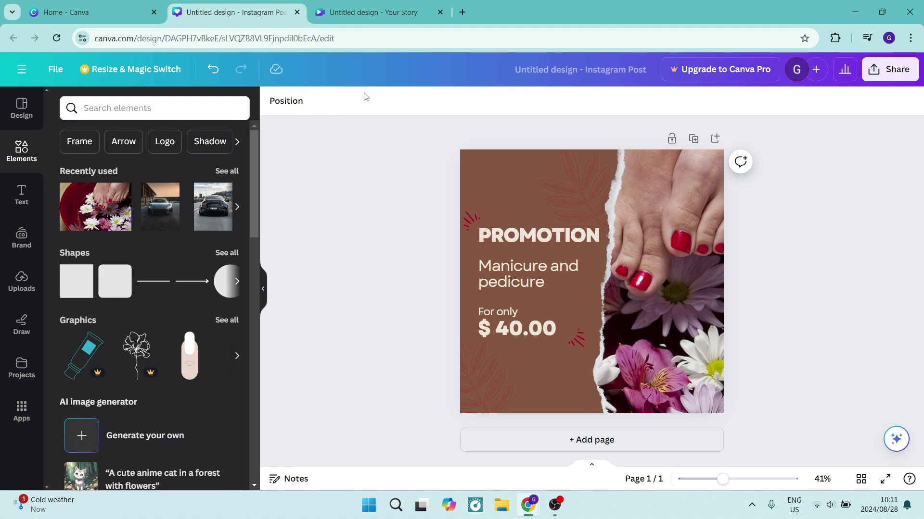
# Step: Check the page dimensions of the blank Your Story design
pyautogui.click(370, 10)
pyautogui.scroll(2, 505, 204)
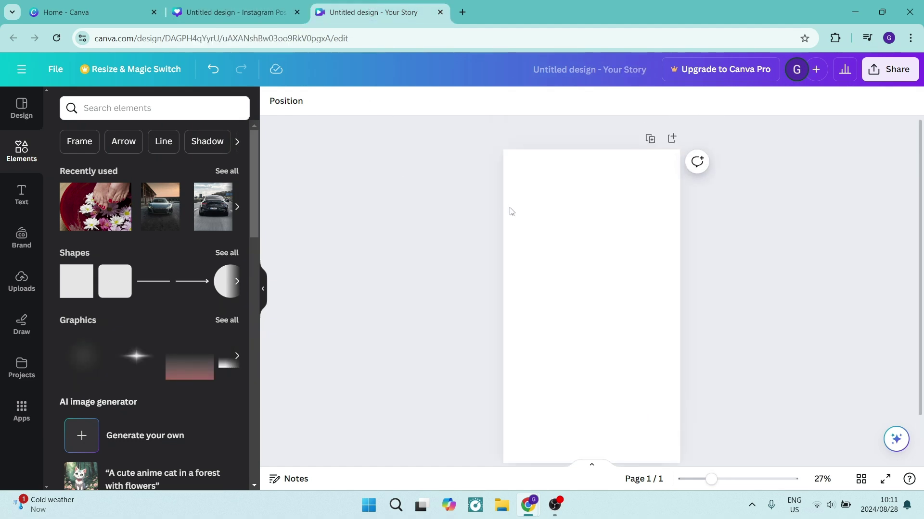
pyautogui.click(53, 69)
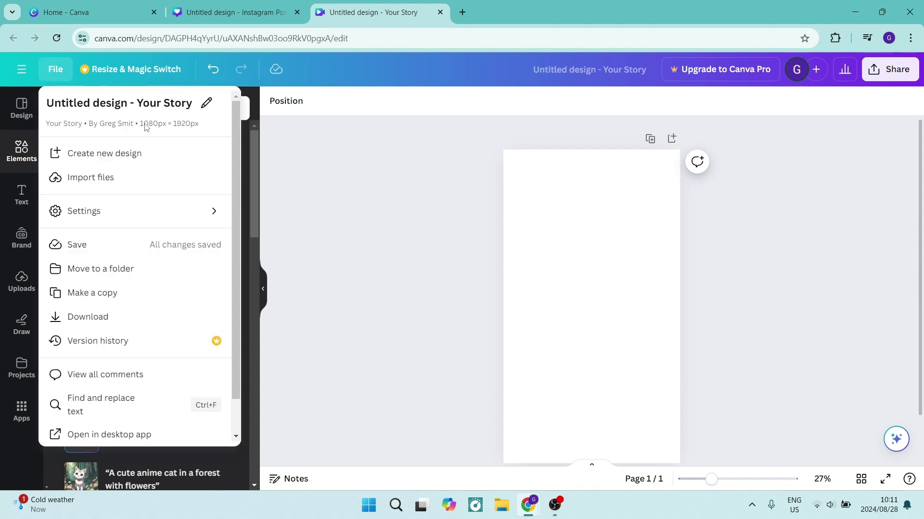
pyautogui.click(368, 163)
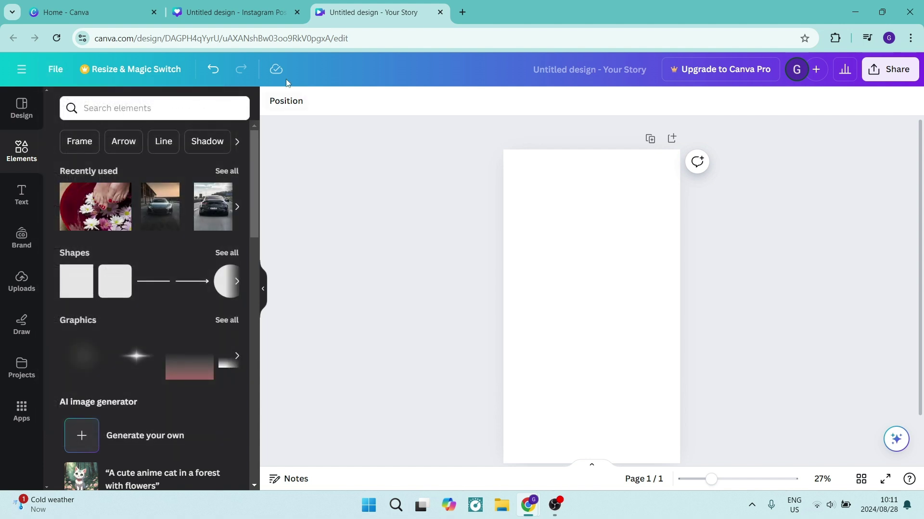
# Step: Copy the whole promotion page from the Instagram Post design and paste it into the Your Story design as a new page
pyautogui.click(247, 12)
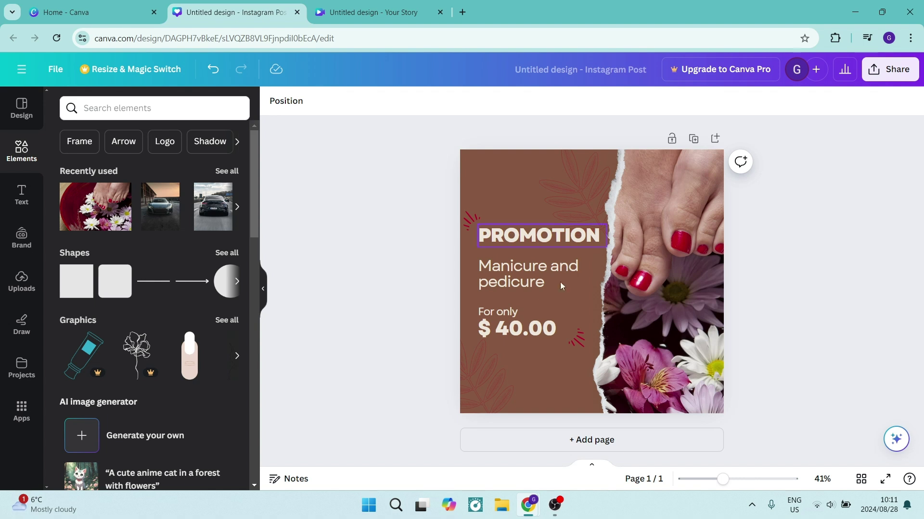
pyautogui.click(861, 480)
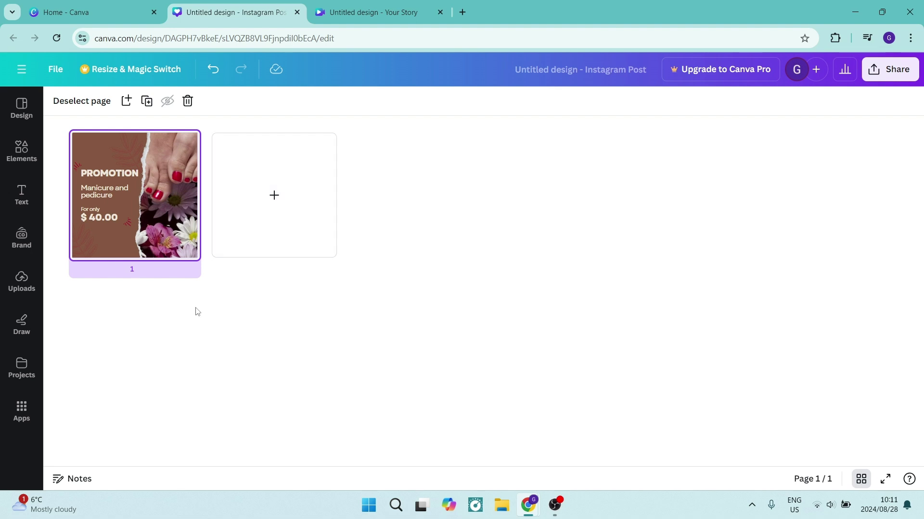
pyautogui.click(348, 13)
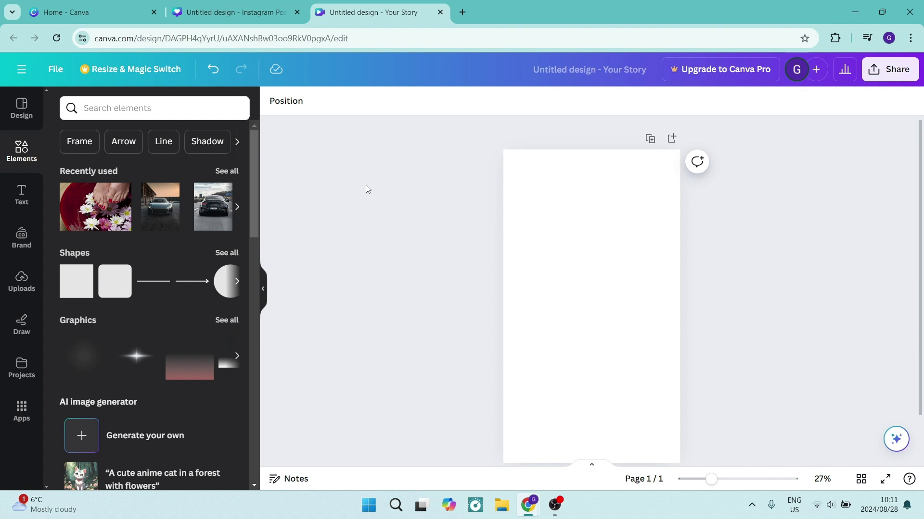
pyautogui.click(53, 70)
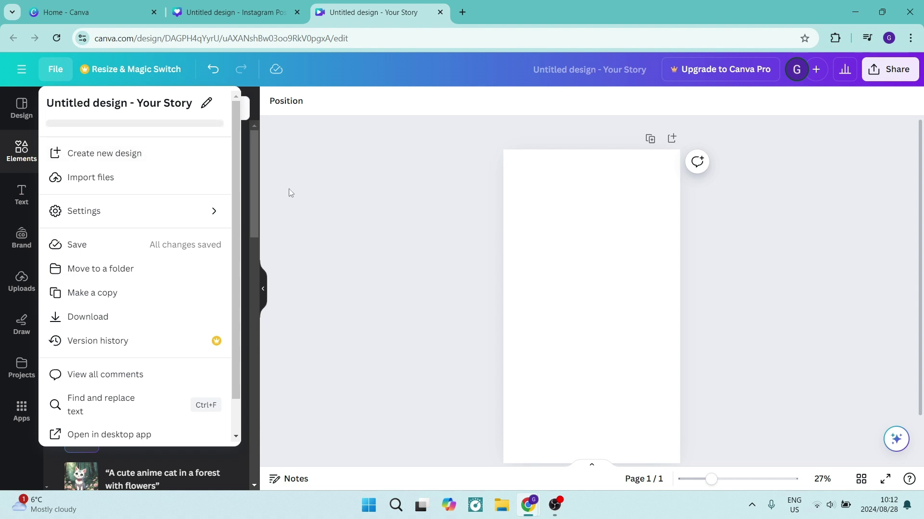
pyautogui.click(345, 203)
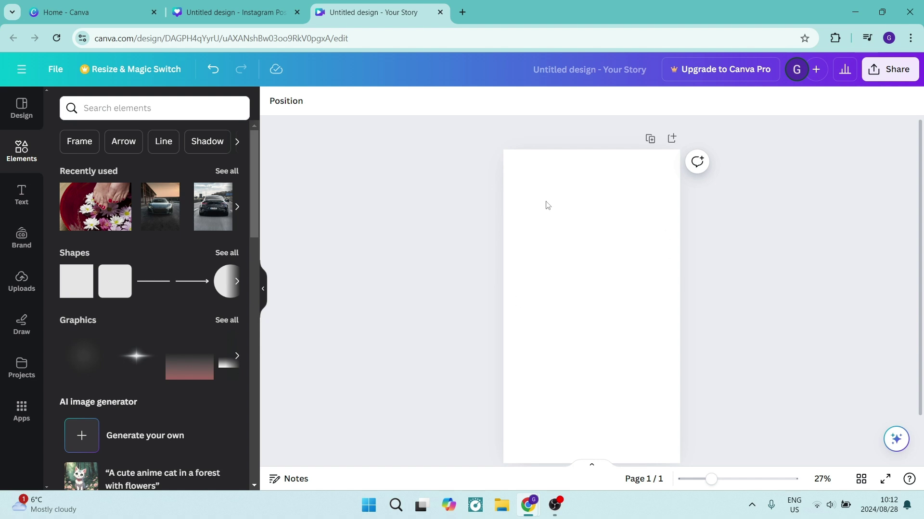
pyautogui.click(608, 214)
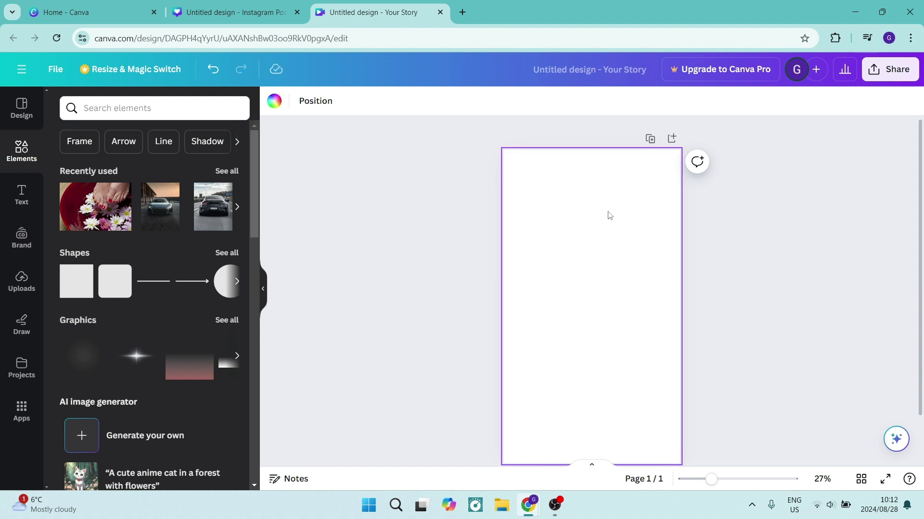
pyautogui.click(473, 286)
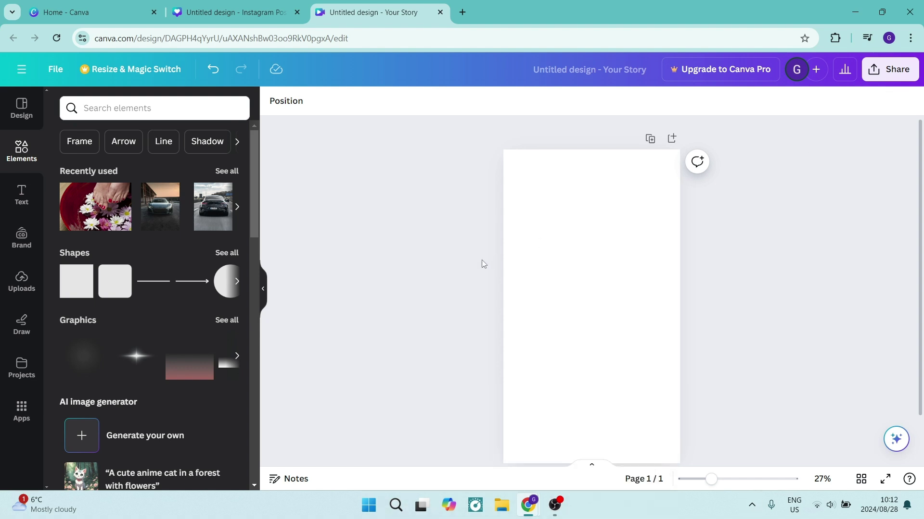
pyautogui.hotkey('ctrl', 'v')
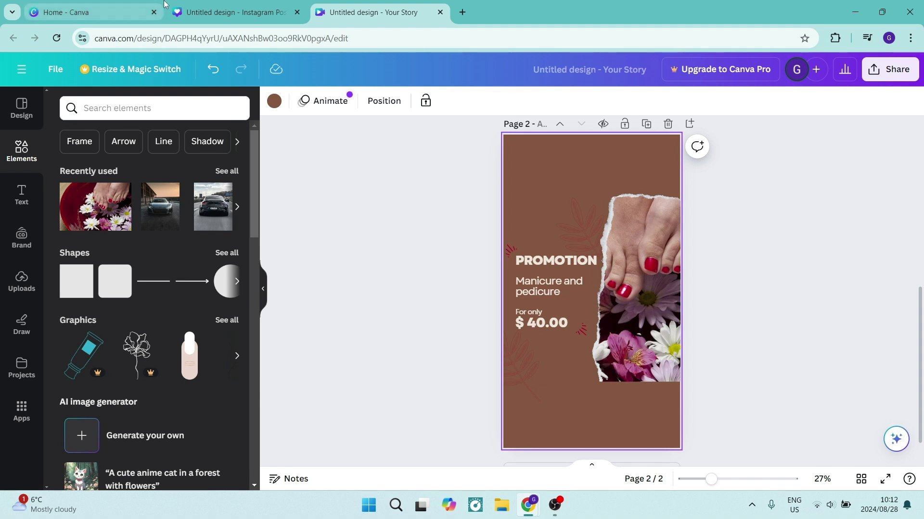
pyautogui.click(234, 13)
pyautogui.click(338, 14)
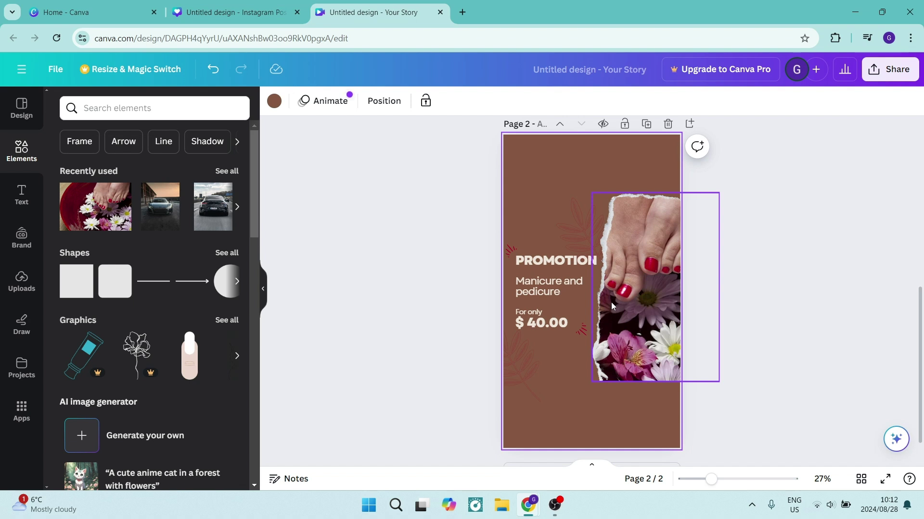
# Step: Move the two faint leaf graphics farther apart vertically and enlarge the torn-edge pedicure photo on the story page
pyautogui.click(578, 240)
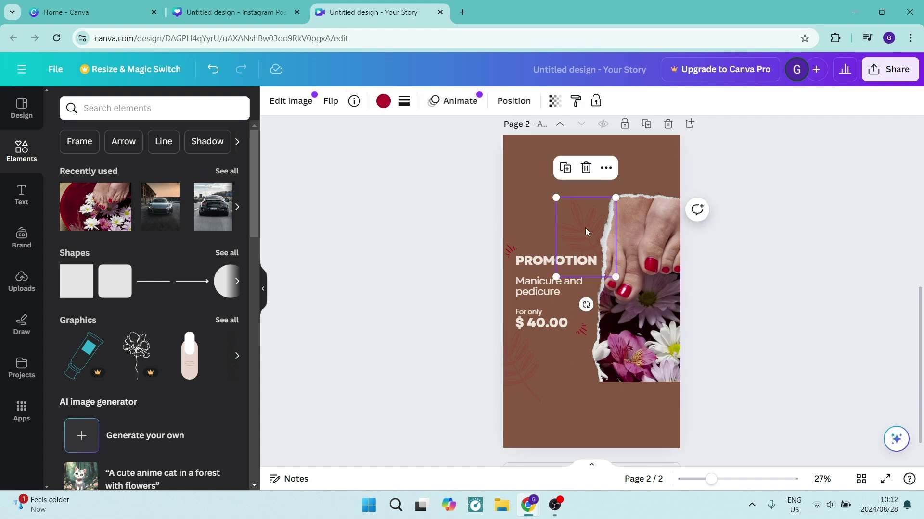
pyautogui.moveTo(585, 235); pyautogui.dragTo(532, 399)
pyautogui.click(617, 219)
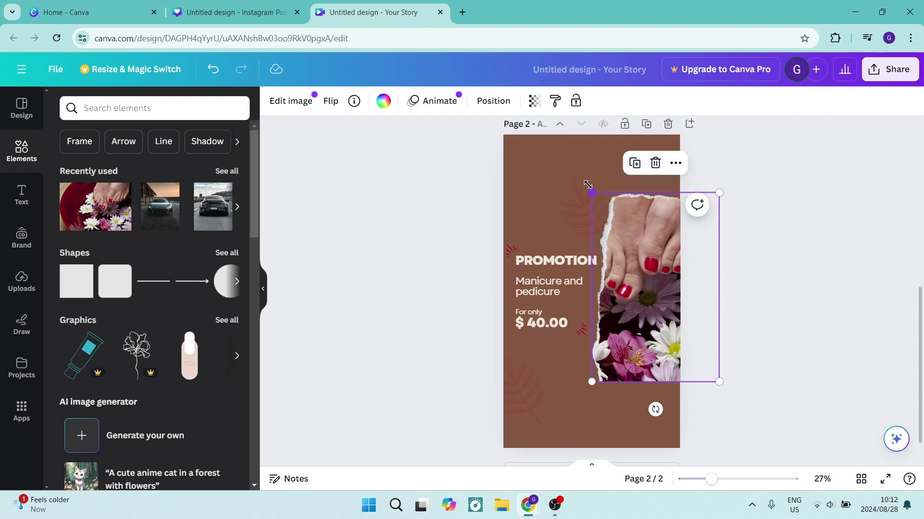
pyautogui.moveTo(590, 191); pyautogui.dragTo(567, 161)
pyautogui.moveTo(633, 220); pyautogui.dragTo(634, 240)
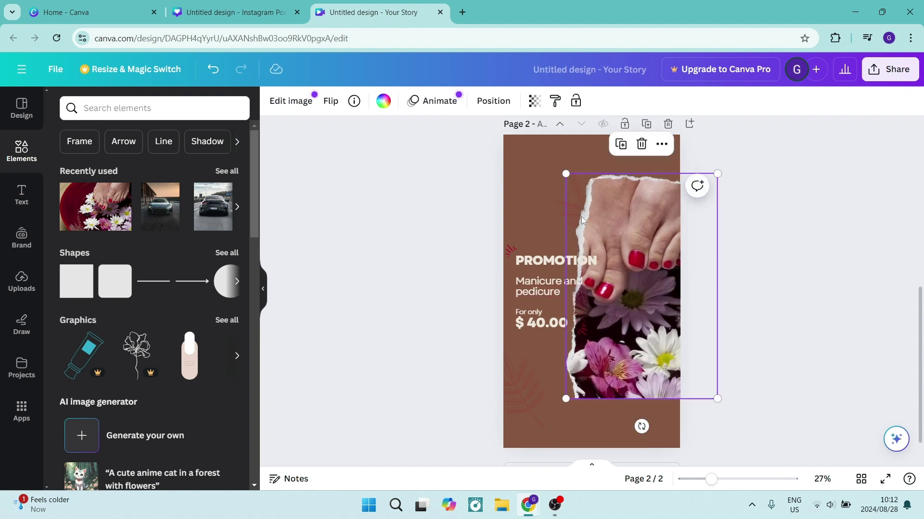
# Step: Shift the upper leaf graphic up and left, clear of the photo, and nudge the lower leaf slightly down and right
pyautogui.click(561, 202)
pyautogui.moveTo(561, 202); pyautogui.dragTo(536, 188)
pyautogui.click(528, 364)
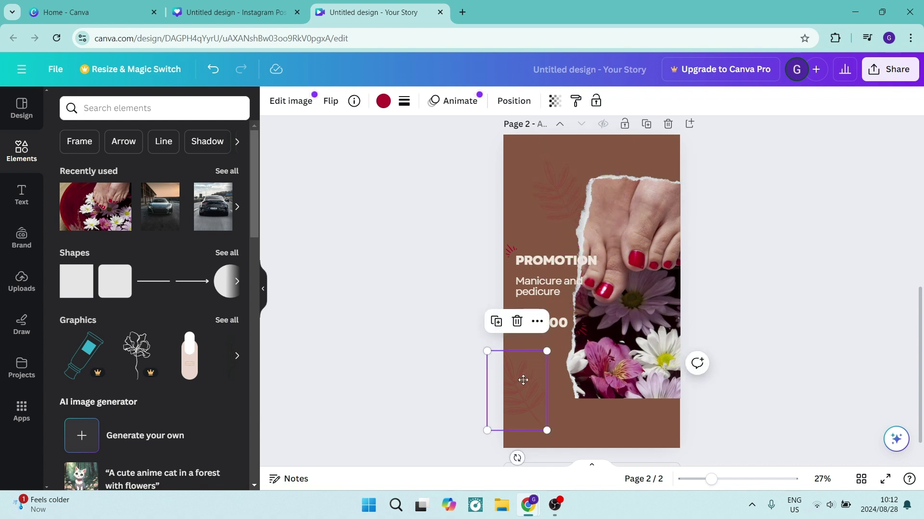
pyautogui.moveTo(522, 379); pyautogui.dragTo(526, 384)
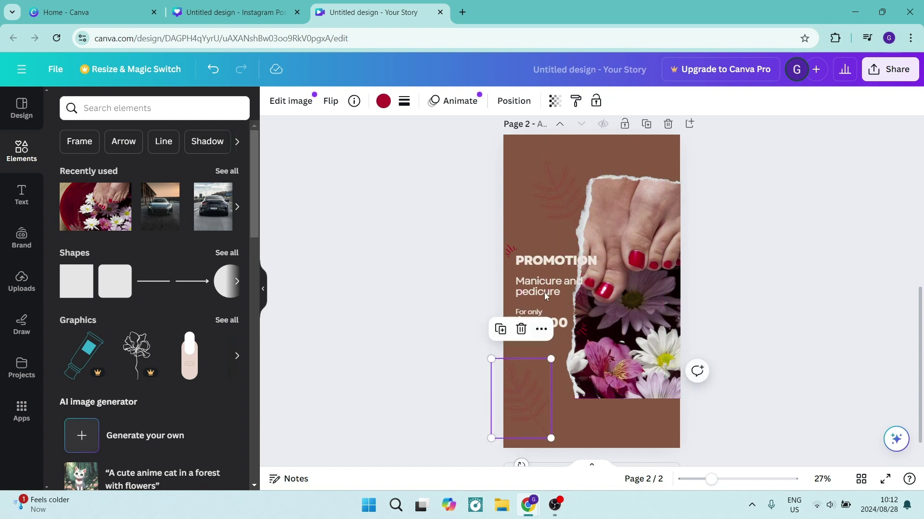
# Step: Reduce the PROMOTION heading's font size to 53.1 and shift the pedicure photo slightly to the right
pyautogui.click(550, 264)
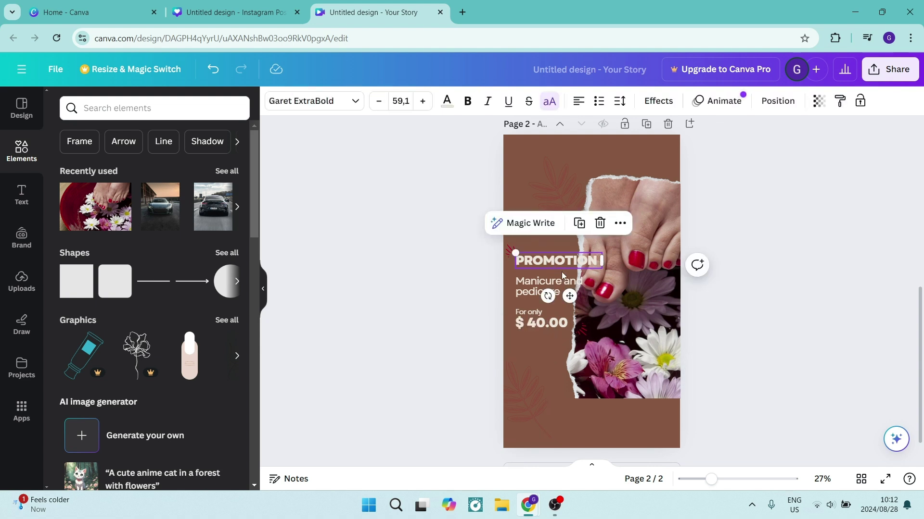
pyautogui.click(379, 107)
pyautogui.click(378, 107)
pyautogui.click(379, 107)
pyautogui.click(378, 107)
pyautogui.click(379, 107)
pyautogui.click(378, 107)
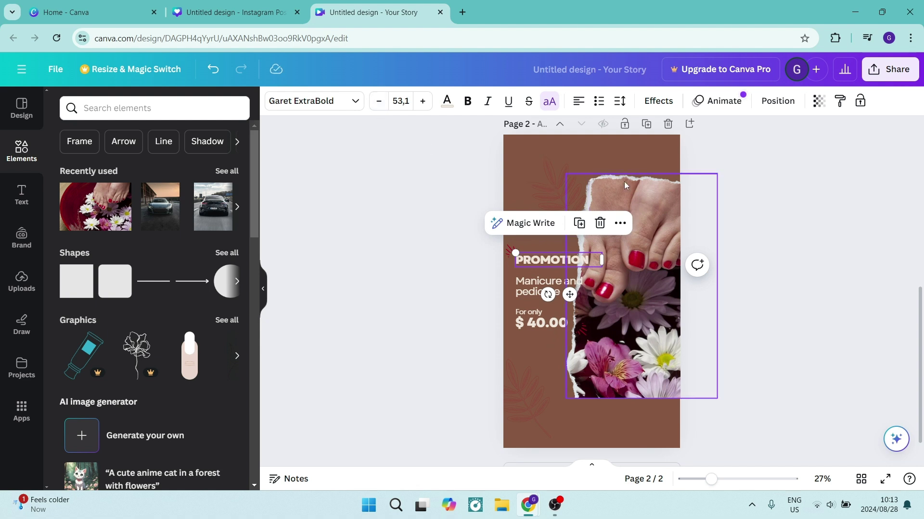
pyautogui.click(636, 184)
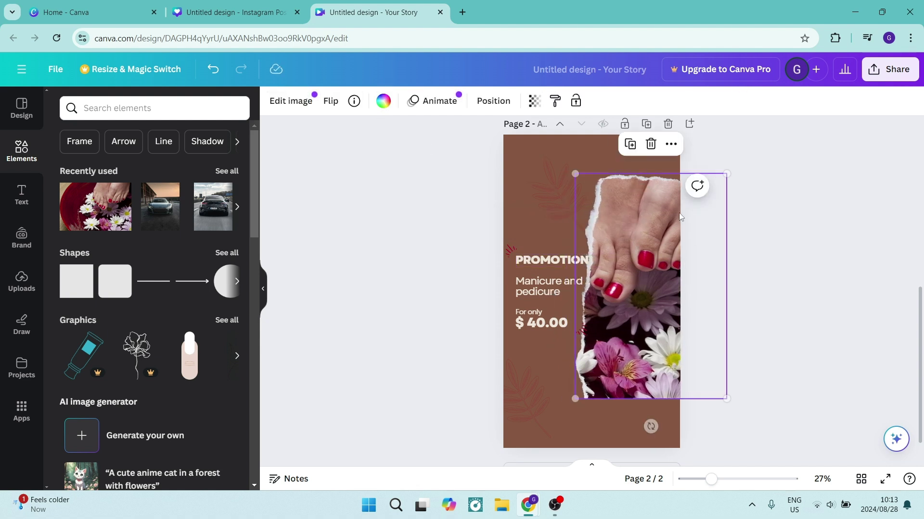
# Step: Nudge the heading, service, "For only" and price texts together slightly left so that they clear the photo
pyautogui.click(538, 265)
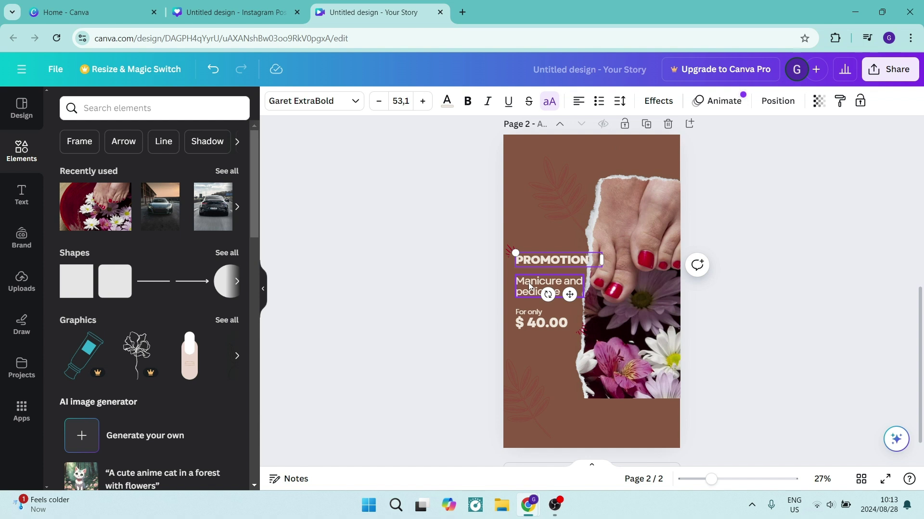
pyautogui.keyDown('shift'); pyautogui.click(528, 285); pyautogui.keyUp('shift')
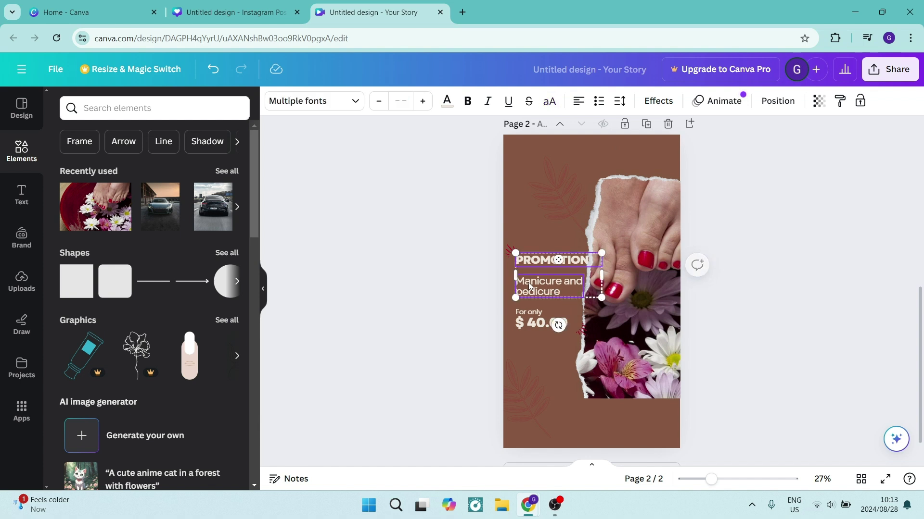
pyautogui.keyDown('shift'); pyautogui.click(526, 311); pyautogui.keyUp('shift')
pyautogui.keyDown('shift'); pyautogui.click(525, 327); pyautogui.keyUp('shift')
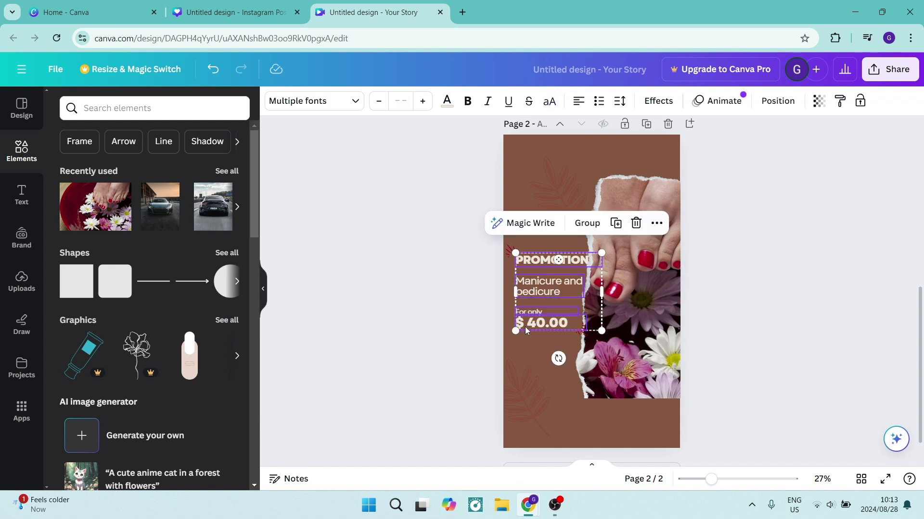
pyautogui.press('Left')
pyautogui.press('Left')
pyautogui.press('Left')
pyautogui.press('Left')
pyautogui.press('Left')
pyautogui.press('Left')
pyautogui.press('Left')
pyautogui.press('Left')
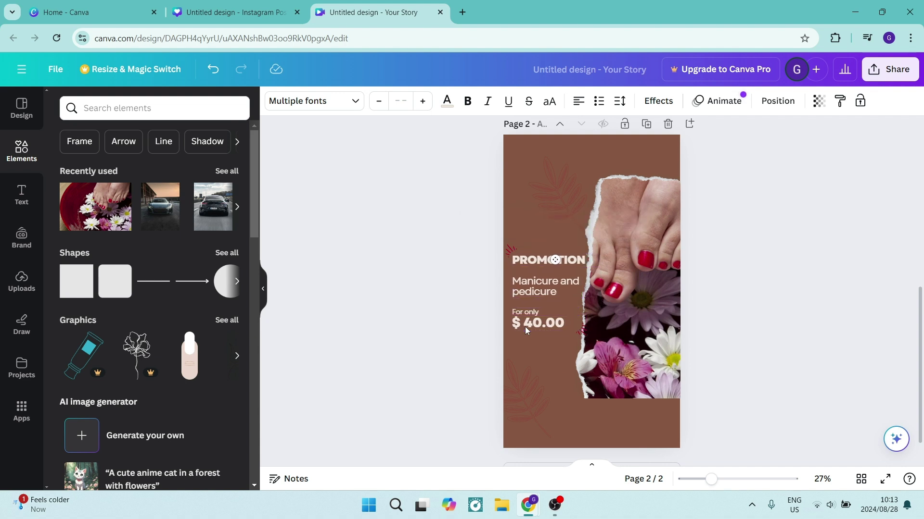
pyautogui.press('Right')
pyautogui.press('Right')
pyautogui.press('Right')
pyautogui.press('Right')
pyautogui.press('Right')
pyautogui.press('Right')
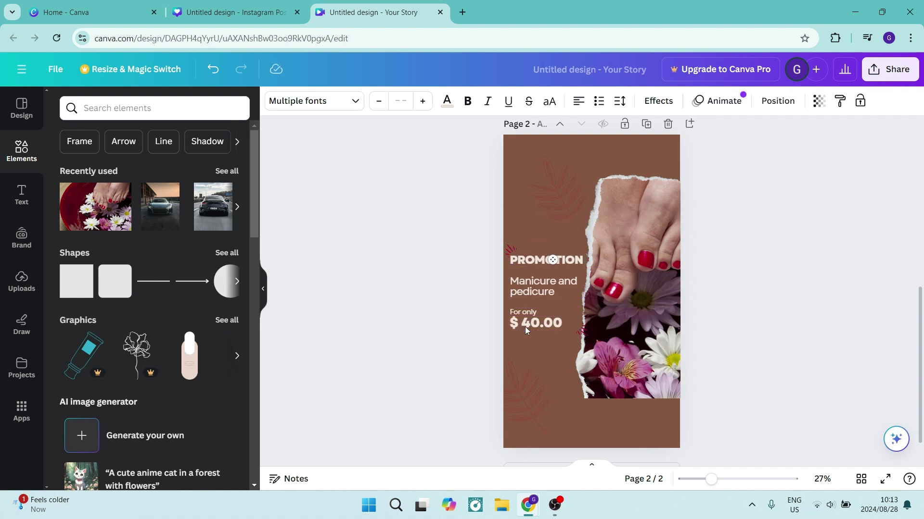
pyautogui.press('Right')
pyautogui.press('Right')
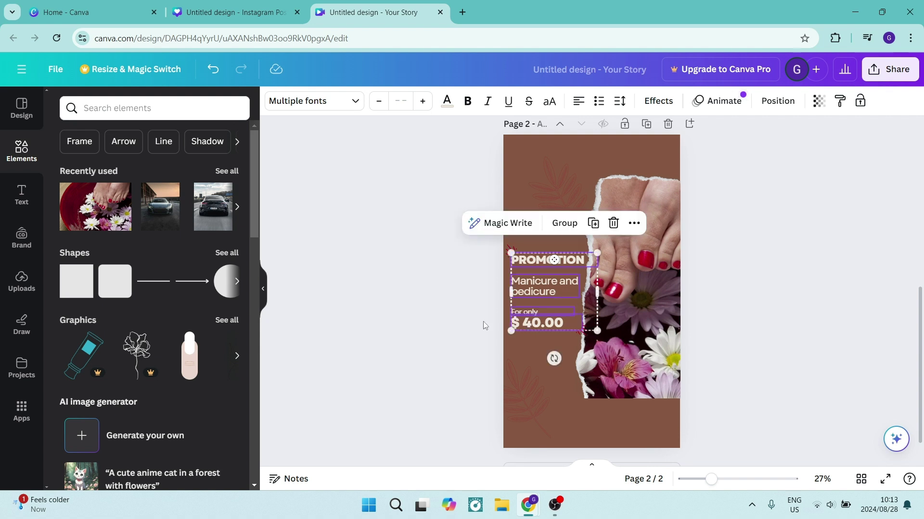
pyautogui.click(463, 319)
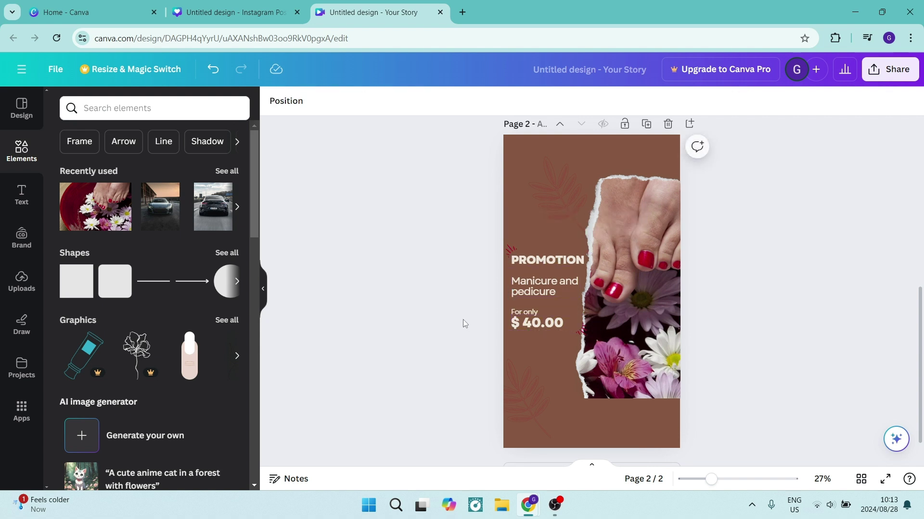
# Step: Nudge the "For only" and "$ 40.00" texts together slightly down, away from the service text
pyautogui.click(517, 313)
pyautogui.keyDown('shift'); pyautogui.click(539, 325); pyautogui.keyUp('shift')
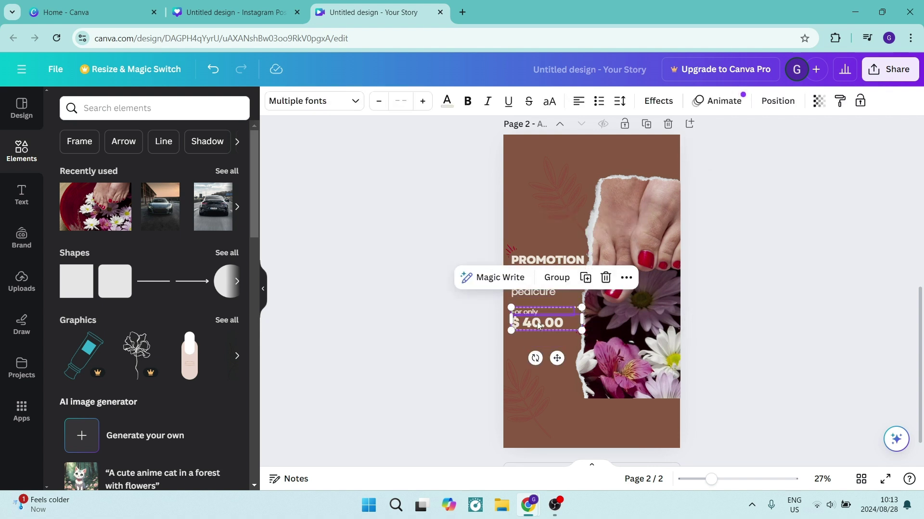
pyautogui.press('Down')
pyautogui.press('Down')
pyautogui.press('Down')
pyautogui.press('Down')
pyautogui.press('Down')
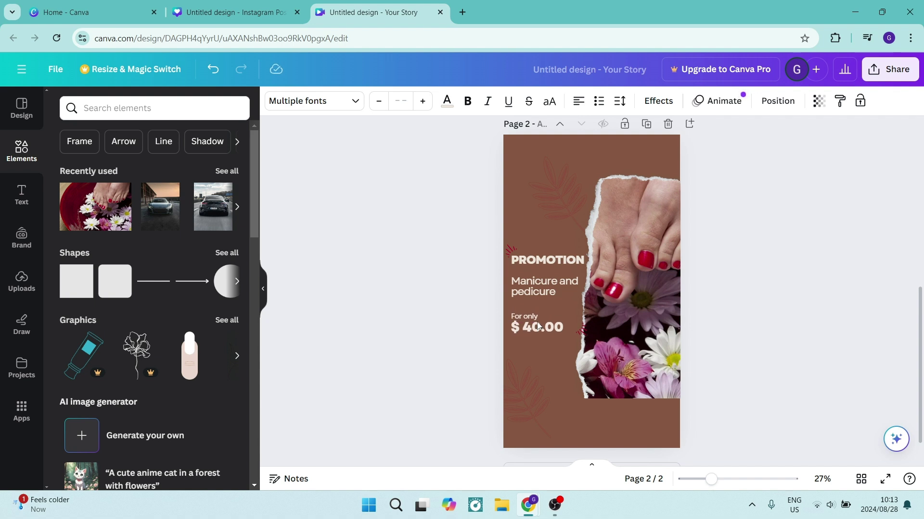
# Step: Move the "For only" and "$ 40.00" texts, the service text, the upper leaf graphic and the pedicure photo further down the page
pyautogui.moveTo(538, 326); pyautogui.dragTo(536, 358)
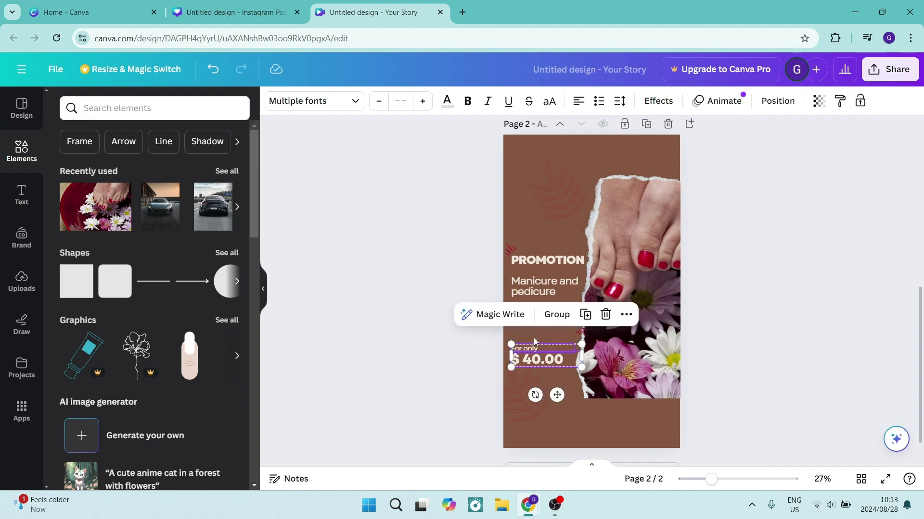
pyautogui.click(531, 284)
pyautogui.moveTo(531, 284); pyautogui.dragTo(529, 304)
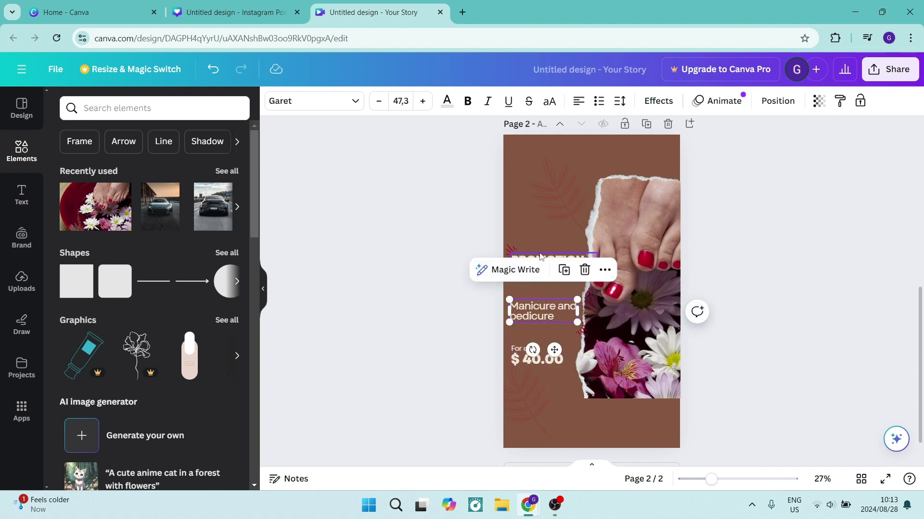
pyautogui.moveTo(549, 192); pyautogui.dragTo(542, 214)
pyautogui.moveTo(625, 213); pyautogui.dragTo(623, 233)
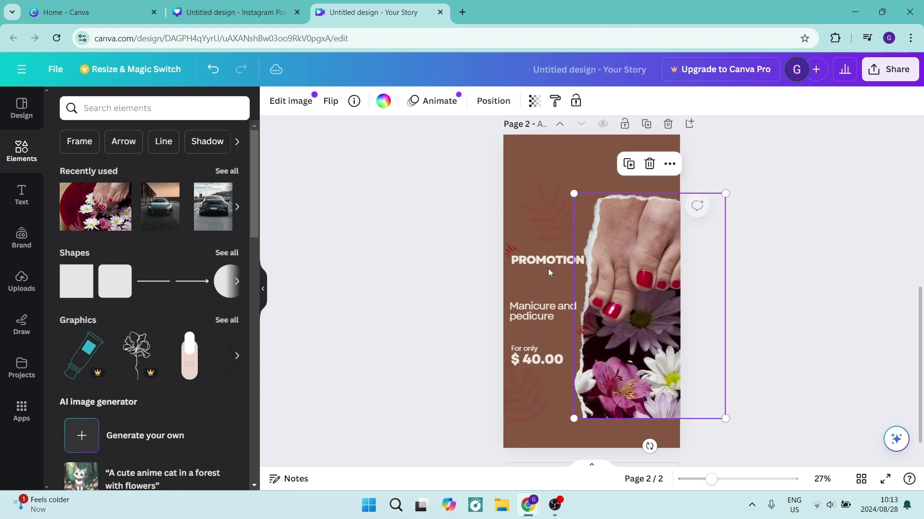
# Step: Move the PROMOTION heading above the photo, increase its font size to 73.1 and widen its text box to fit one line
pyautogui.moveTo(544, 267); pyautogui.dragTo(549, 183)
pyautogui.click(422, 101)
pyautogui.click(423, 100)
pyautogui.click(422, 101)
pyautogui.click(422, 101)
pyautogui.click(423, 100)
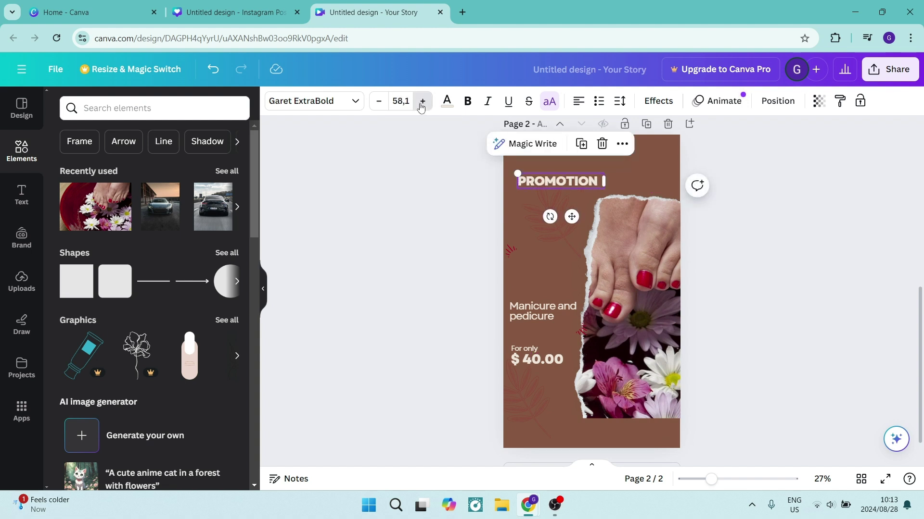
pyautogui.click(422, 100)
pyautogui.click(422, 100)
pyautogui.click(422, 101)
pyautogui.click(423, 101)
pyautogui.click(423, 101)
pyautogui.moveTo(605, 191); pyautogui.dragTo(639, 191)
pyautogui.click(422, 101)
pyautogui.click(423, 101)
pyautogui.click(422, 100)
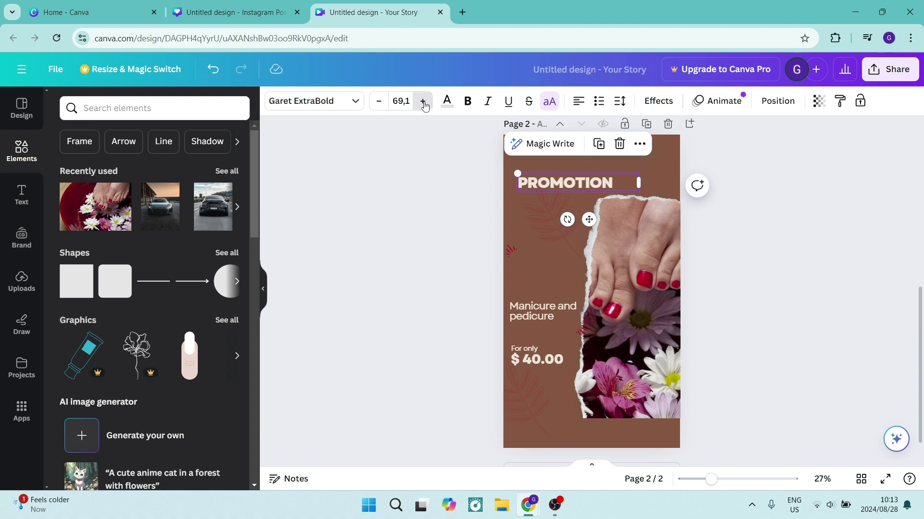
pyautogui.click(422, 100)
pyautogui.click(422, 101)
pyautogui.click(423, 100)
pyautogui.click(423, 100)
pyautogui.click(453, 181)
# Step: Move the upper leaf graphic to the page's top-right corner and the service text up, beside the upper part of the photo
pyautogui.moveTo(569, 187); pyautogui.dragTo(661, 149)
pyautogui.moveTo(539, 308); pyautogui.dragTo(546, 243)
# Step: Place the two small red accent graphics at the upper-left and lower-right corners of the "Manicure and pedicure" text
pyautogui.click(508, 251)
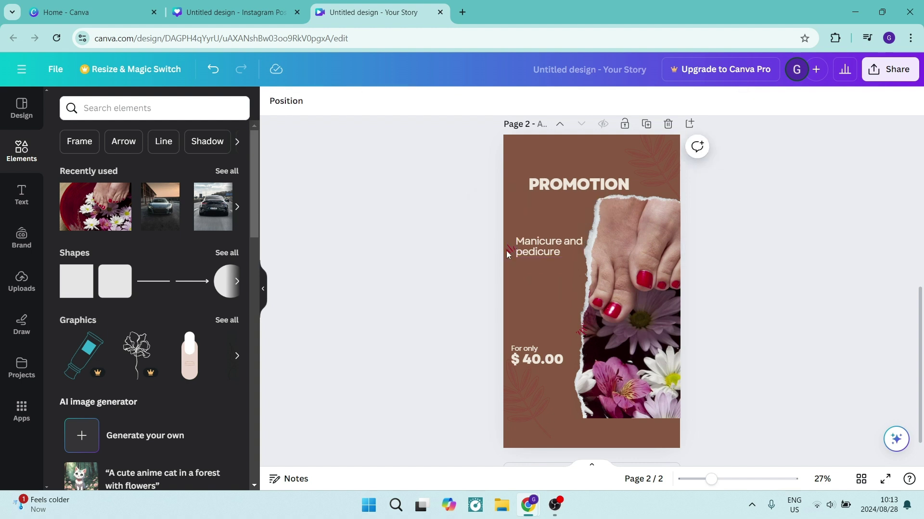
pyautogui.click(512, 227)
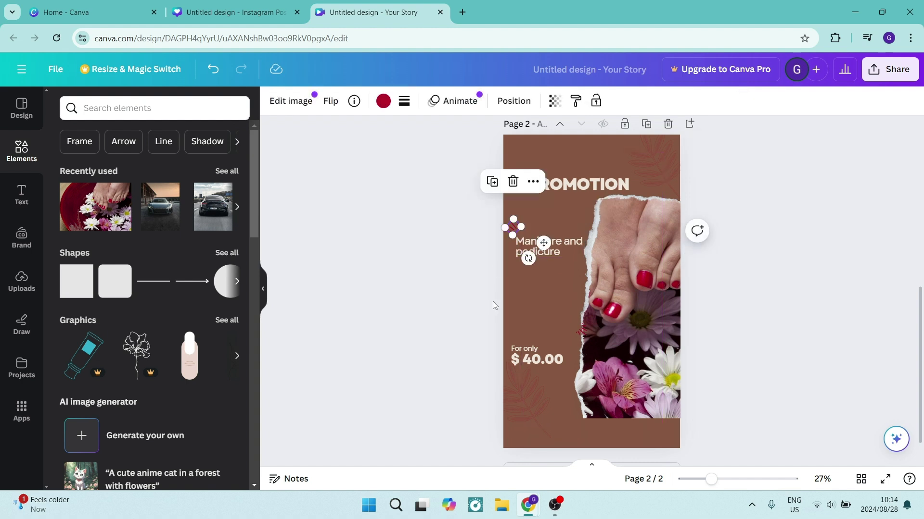
pyautogui.click(583, 332)
pyautogui.moveTo(567, 301); pyautogui.dragTo(573, 264)
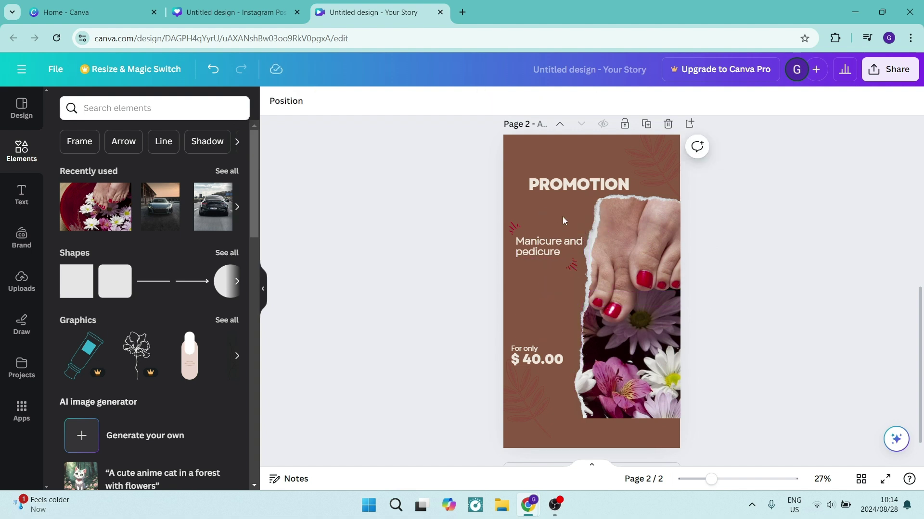
# Step: Narrow the PROMOTION heading's text box and move the heading slightly up, centred across the page
pyautogui.moveTo(576, 189); pyautogui.dragTo(585, 181)
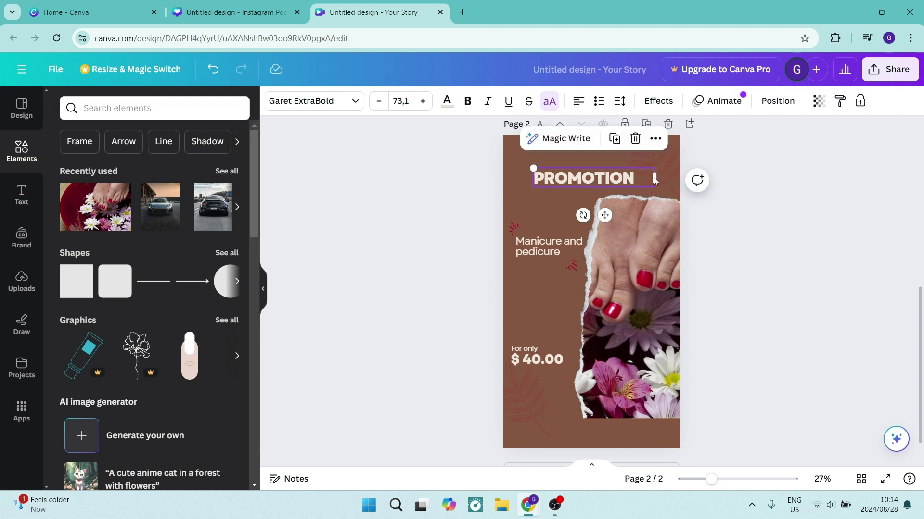
pyautogui.moveTo(647, 178); pyautogui.dragTo(634, 177)
pyautogui.moveTo(565, 183); pyautogui.dragTo(576, 180)
pyautogui.click(454, 213)
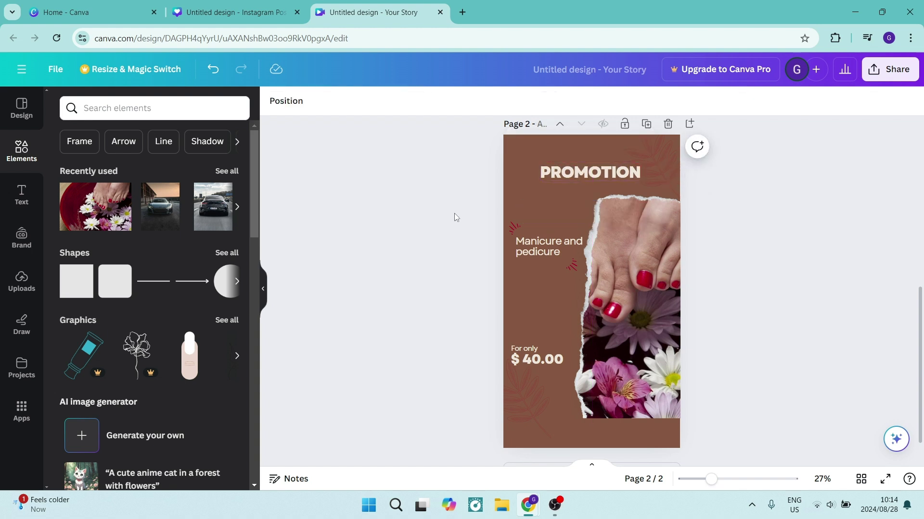
pyautogui.click(526, 403)
pyautogui.click(425, 331)
# Step: Add a square shape and place it in the page's top-left corner
pyautogui.click(77, 276)
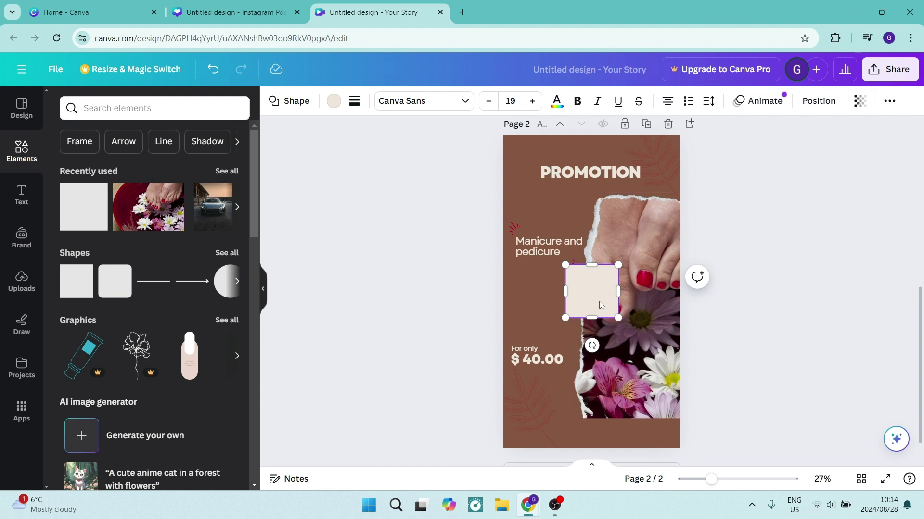
pyautogui.click(447, 306)
pyautogui.moveTo(581, 300); pyautogui.dragTo(519, 170)
# Step: Move the PROMOTION heading below the square, at the page's left edge, and reduce its font size to 58.1
pyautogui.click(561, 173)
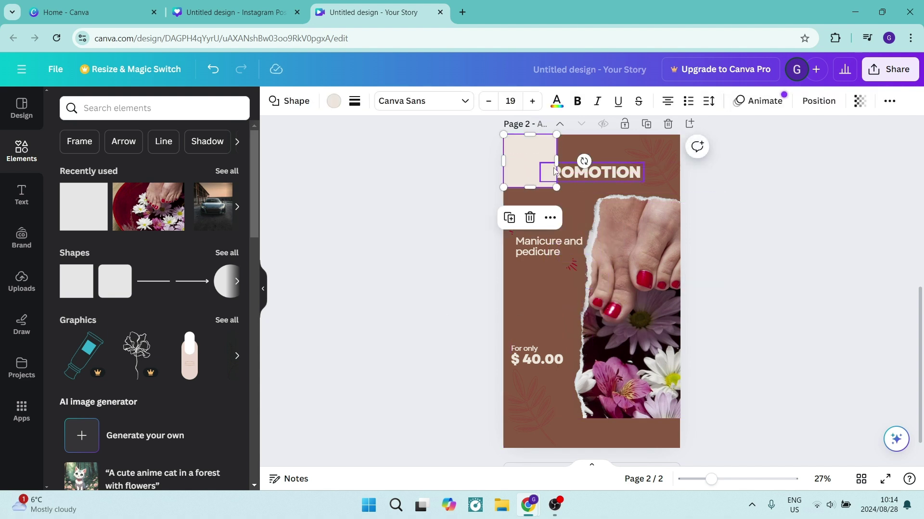
pyautogui.moveTo(558, 174); pyautogui.dragTo(515, 211)
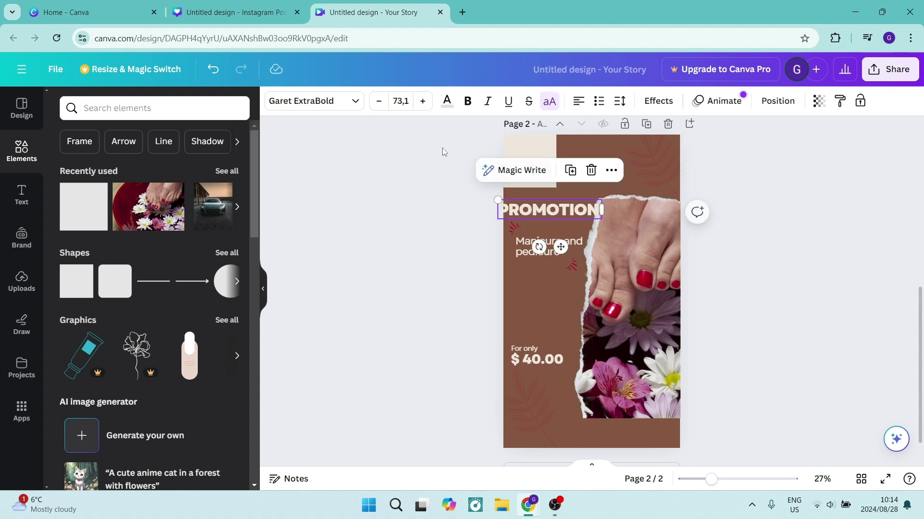
pyautogui.click(378, 109)
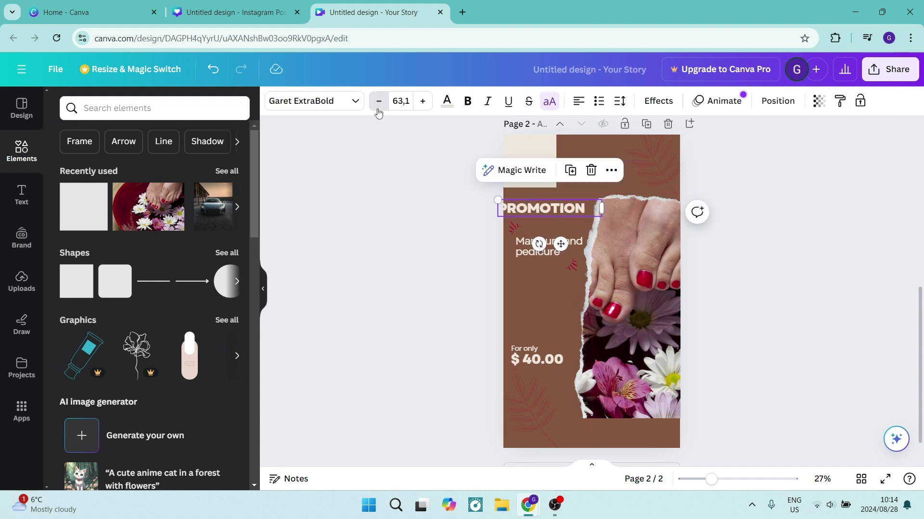
pyautogui.click(397, 236)
pyautogui.moveTo(542, 207)
pyautogui.mouseDown()
pyautogui.moveTo(547, 219)
pyautogui.moveTo(547, 212)
pyautogui.mouseUp()
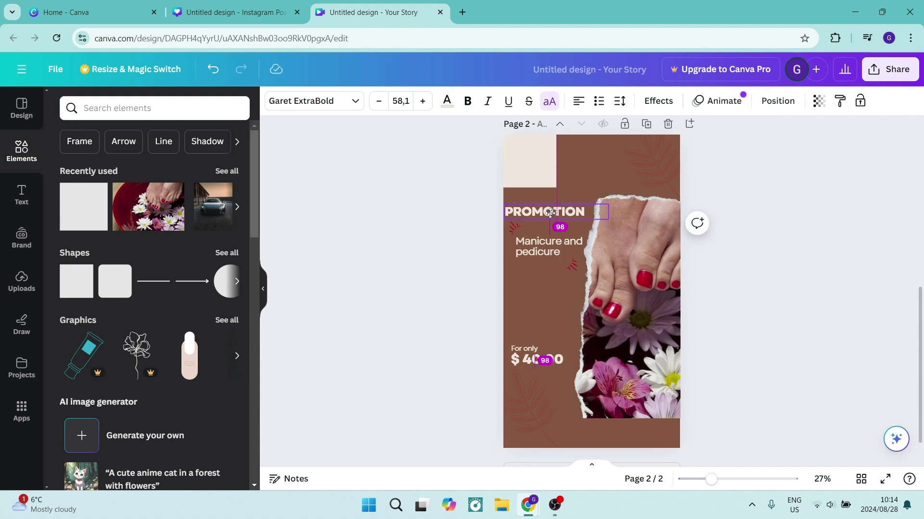
# Step: Stretch the square across the full page width and fill it with black, #000000
pyautogui.click(525, 161)
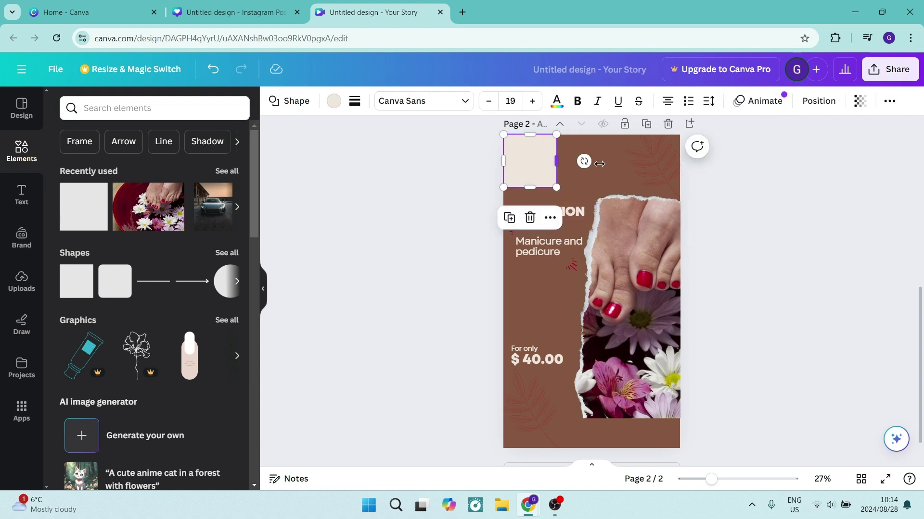
pyautogui.moveTo(557, 162); pyautogui.dragTo(680, 163)
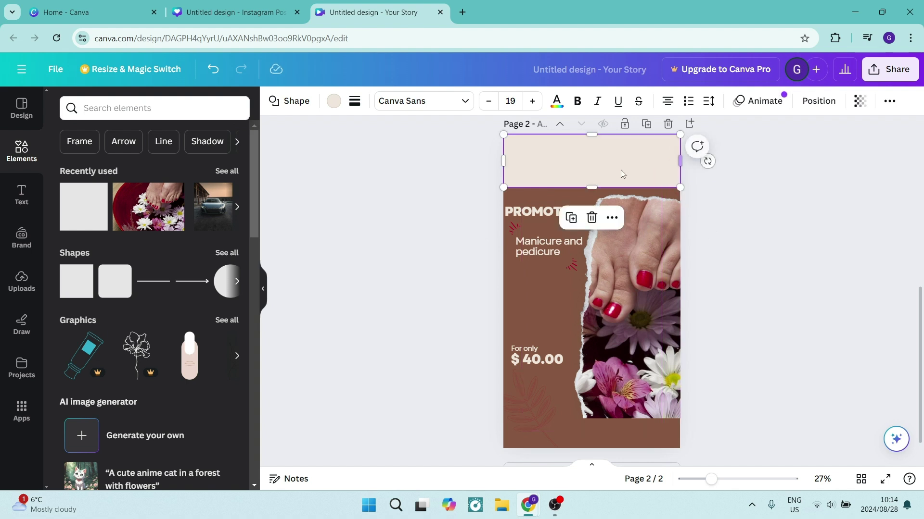
pyautogui.click(333, 101)
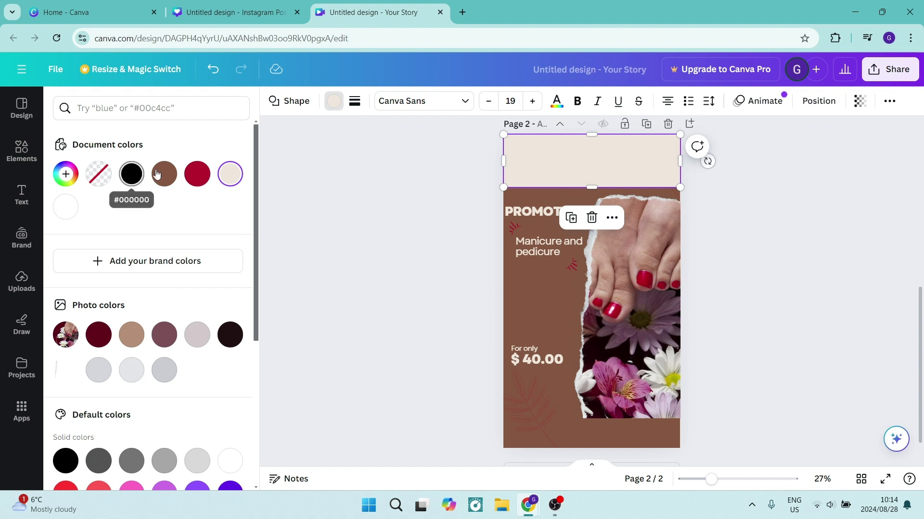
pyautogui.click(132, 180)
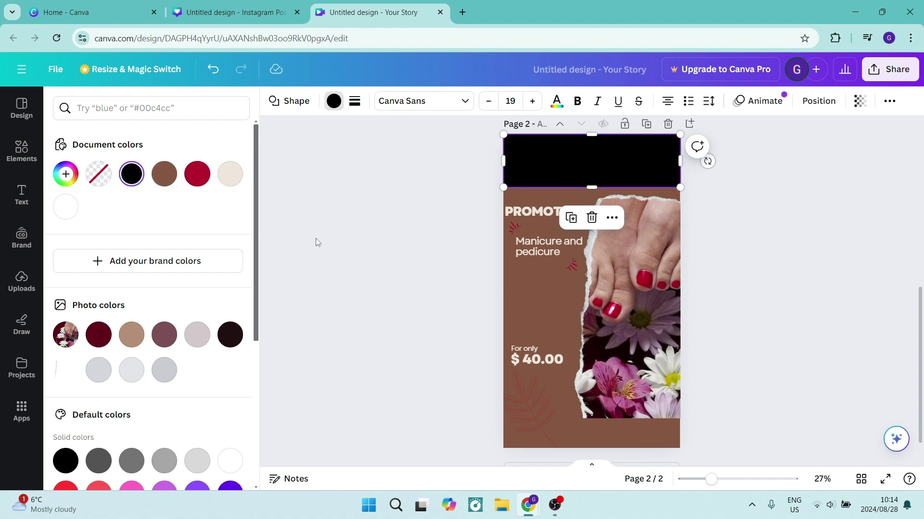
# Step: Recolour the top band from the document's brown to the darker #653F2C and turn the fill into a brown-to-pink gradient
pyautogui.click(163, 175)
pyautogui.click(163, 175)
pyautogui.click(163, 175)
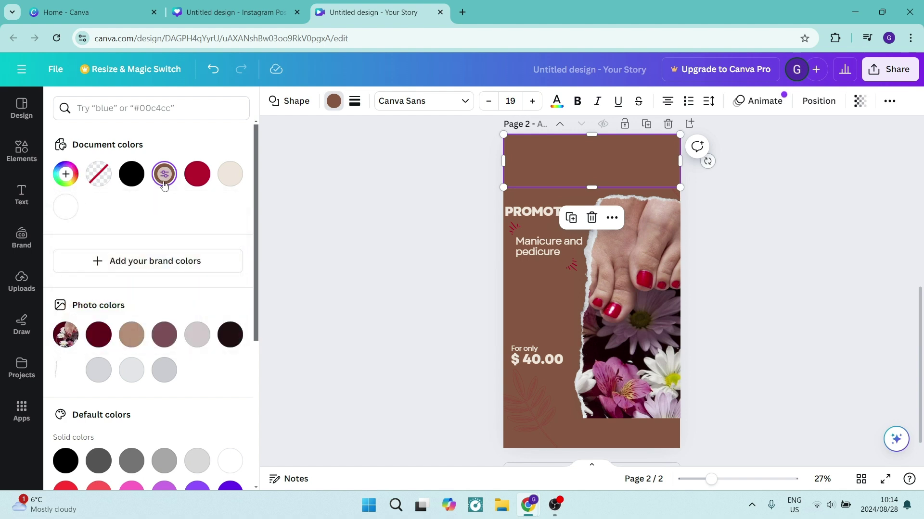
pyautogui.click(163, 175)
pyautogui.moveTo(145, 263); pyautogui.dragTo(156, 271)
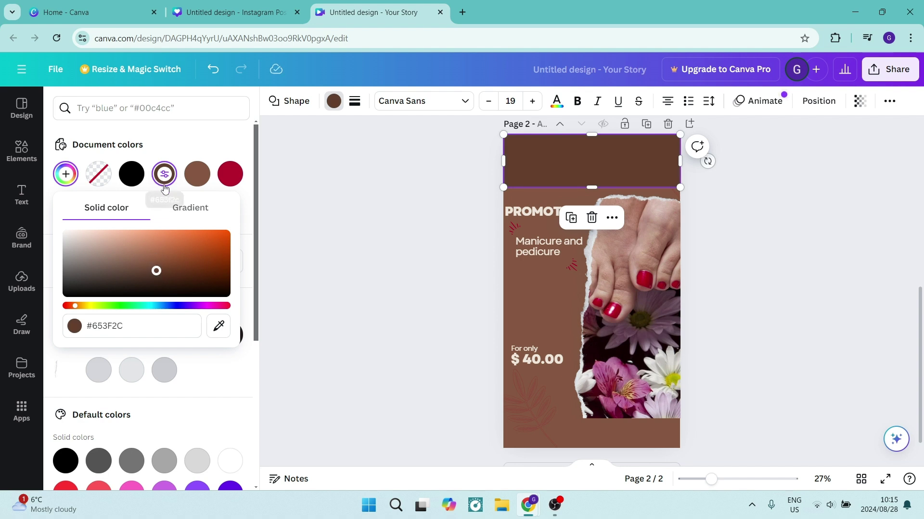
pyautogui.click(178, 210)
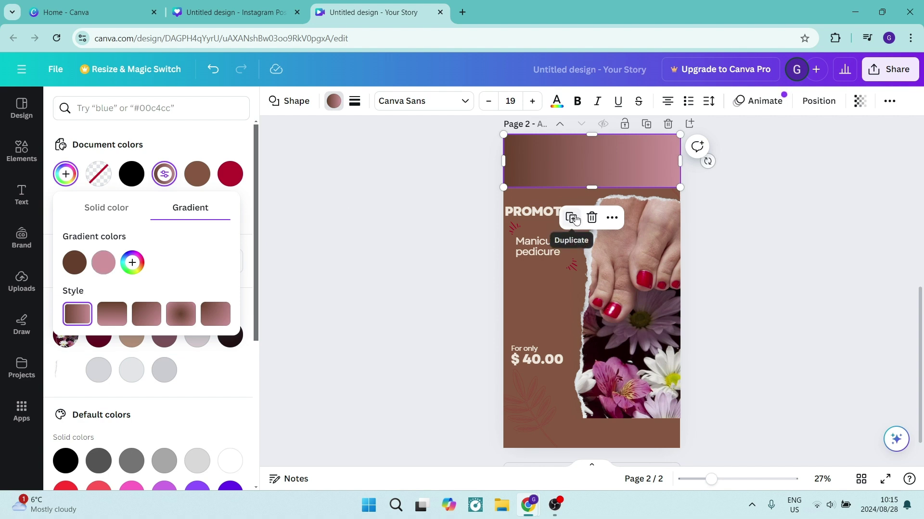
# Step: Place a duplicate of the gradient band along the page's bottom edge and shrink the pedicure photo to fit between the bands
pyautogui.moveTo(565, 162); pyautogui.dragTo(562, 419)
pyautogui.click(616, 307)
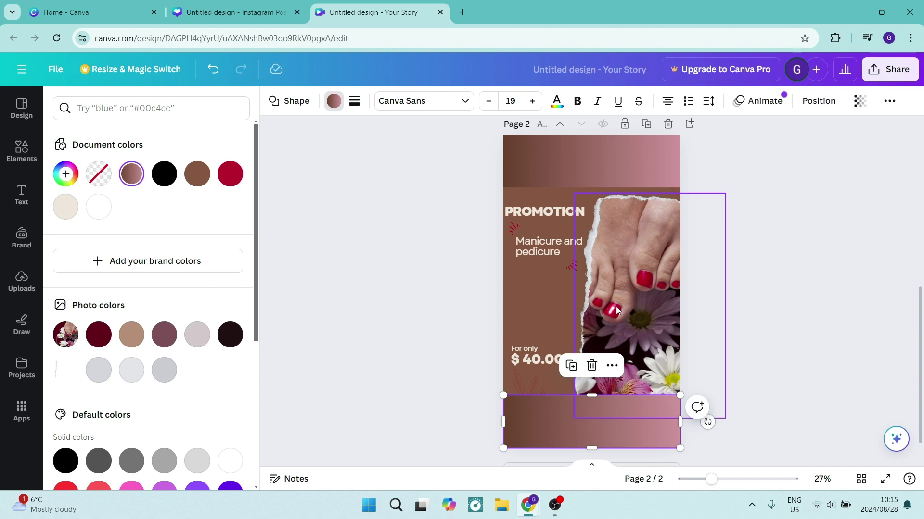
pyautogui.moveTo(573, 418); pyautogui.dragTo(597, 385)
pyautogui.moveTo(625, 334); pyautogui.dragTo(619, 333)
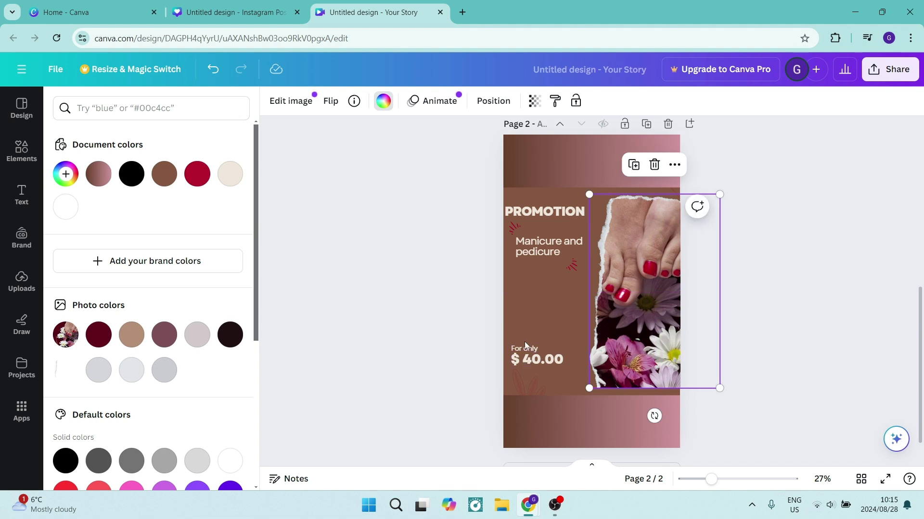
# Step: Move the "For only" and "$ 40.00" texts together slightly up and the PROMOTION heading slightly right, away from the page edge
pyautogui.click(525, 347)
pyautogui.keyDown('shift'); pyautogui.click(536, 360); pyautogui.keyUp('shift')
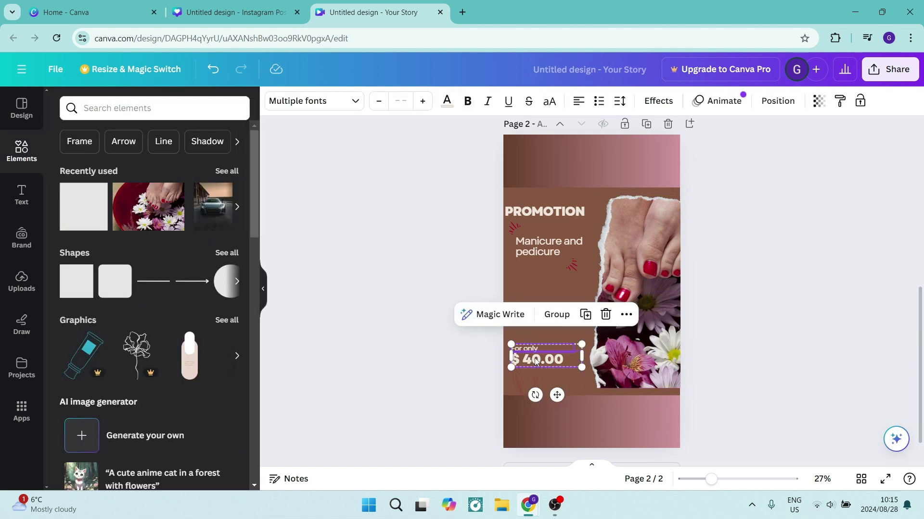
pyautogui.moveTo(536, 361); pyautogui.dragTo(539, 342)
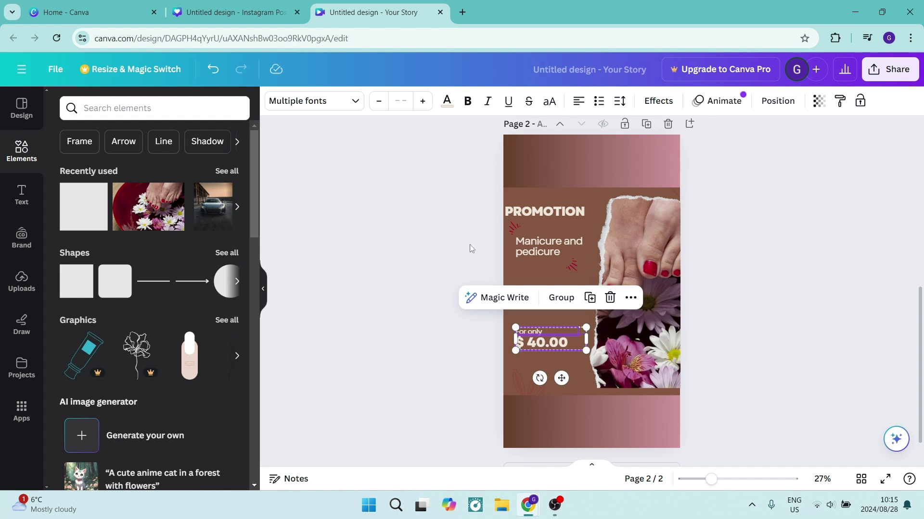
pyautogui.click(520, 215)
pyautogui.moveTo(522, 212); pyautogui.dragTo(529, 212)
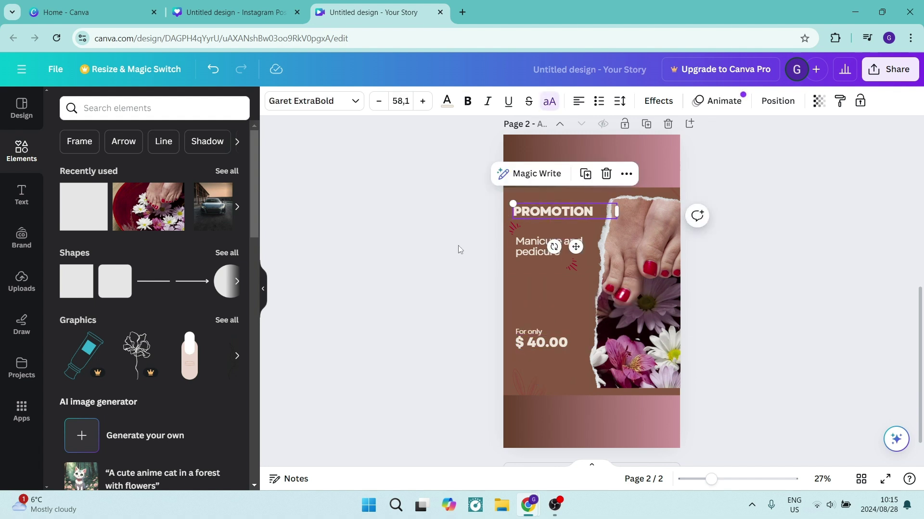
pyautogui.click(467, 280)
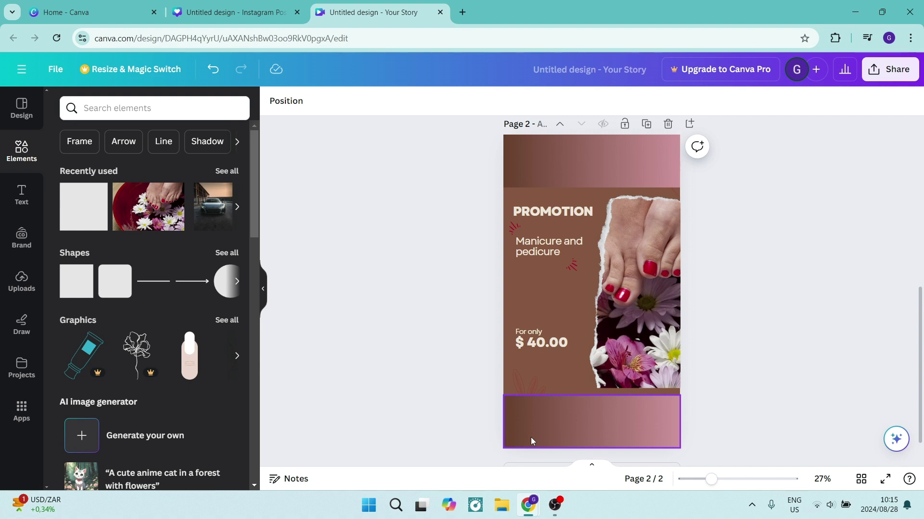
# Step: Look at the original square Instagram Post design for comparison and return to the story design
pyautogui.click(231, 12)
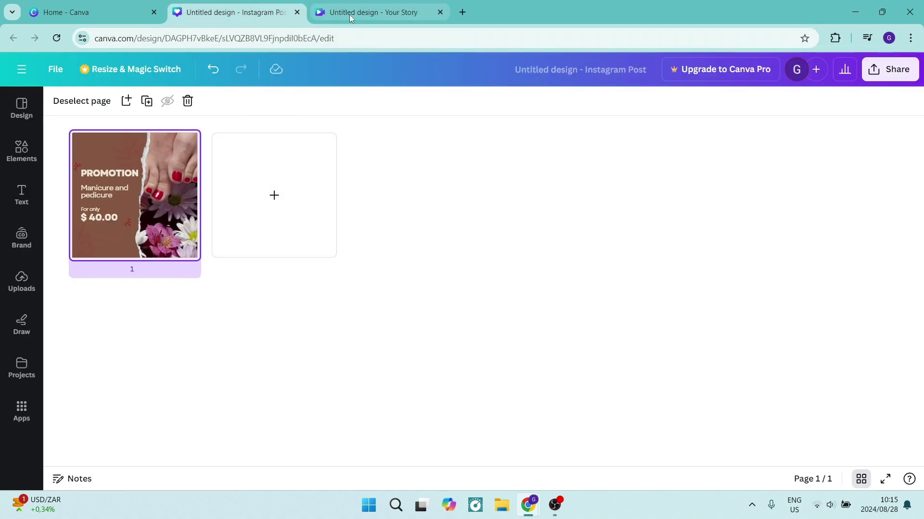
pyautogui.click(350, 15)
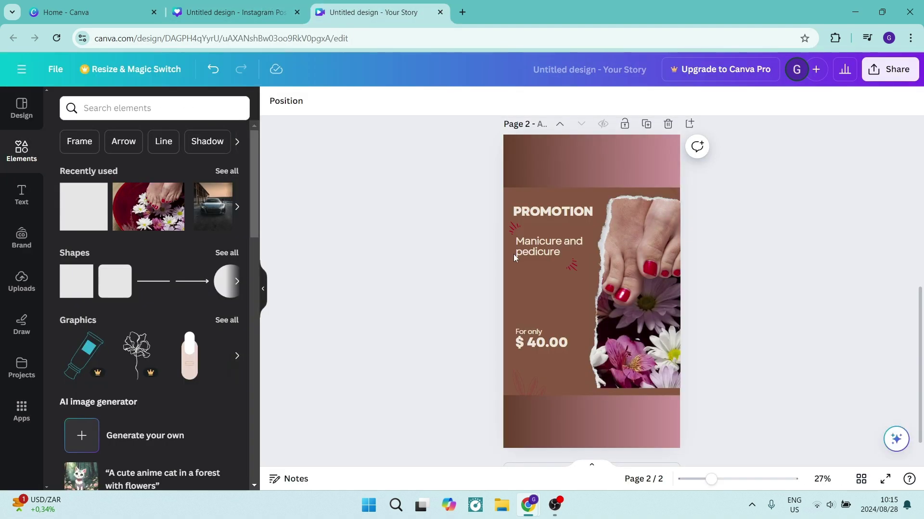